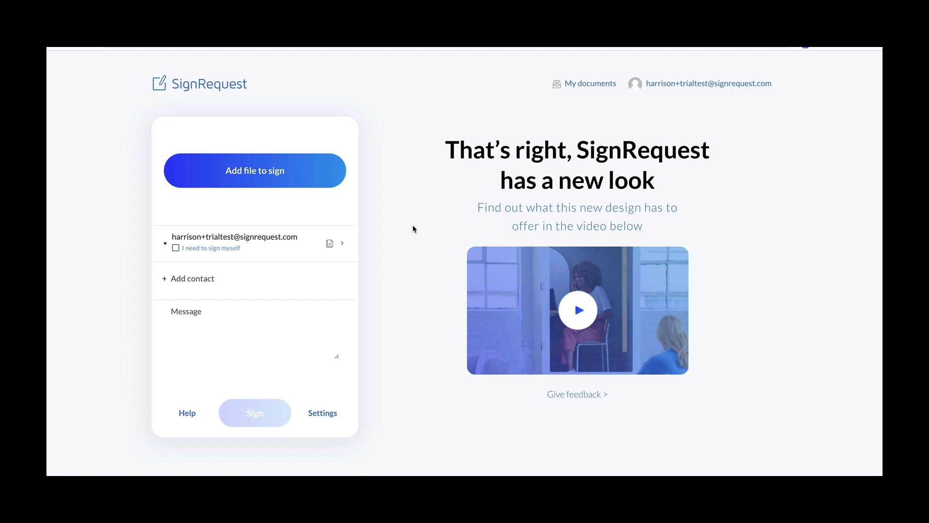
- Look at the pricing plans page, then return to the signing dashboard
{"action": "scroll", "coordinate": [412, 228], "scroll_direction": "down", "scroll_amount": 4}
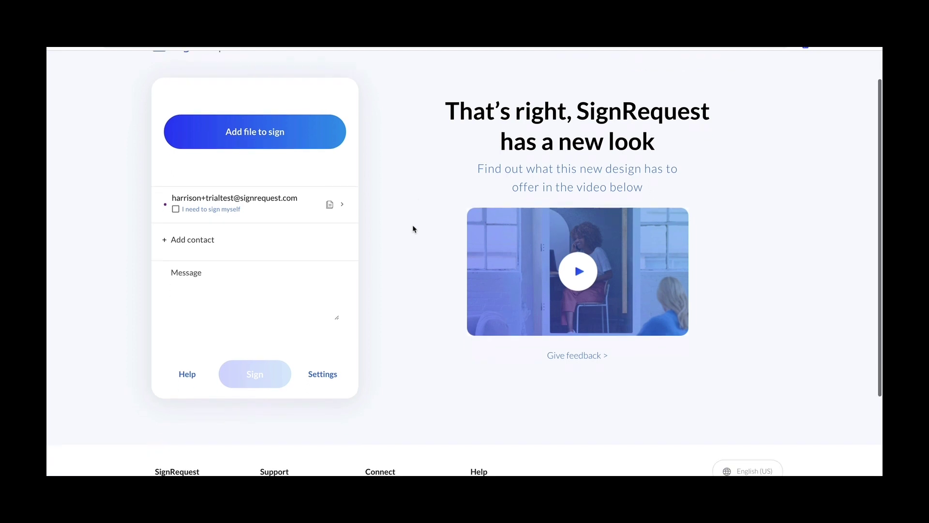
{"action": "left_click", "coordinate": [164, 386]}
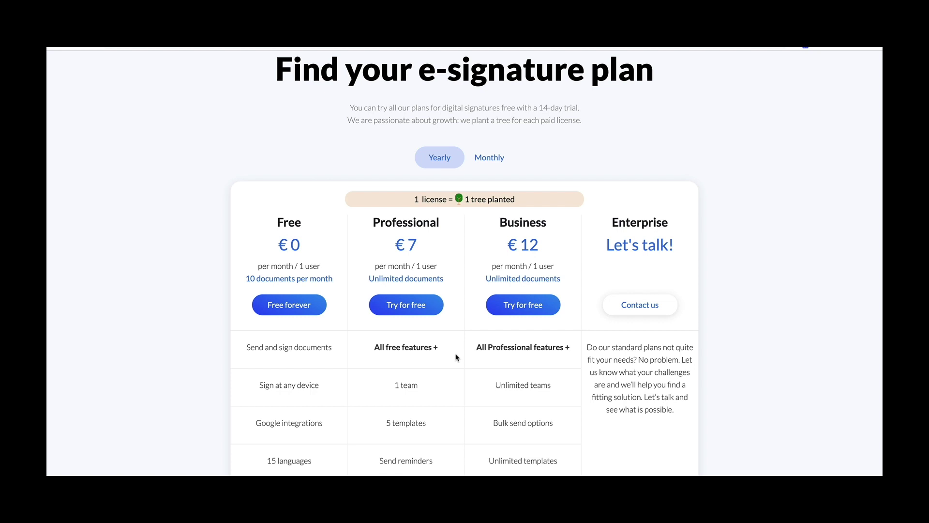
{"action": "left_click", "coordinate": [520, 314]}
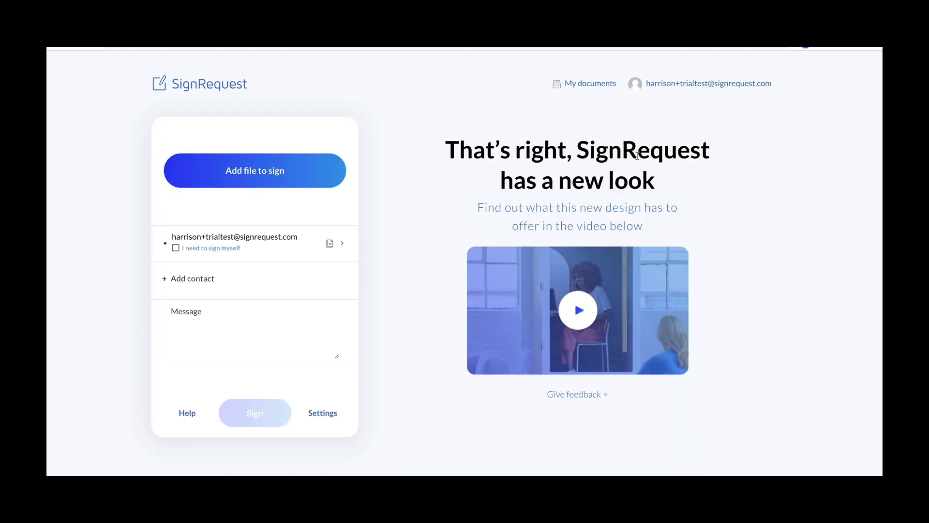
- Open the Teams settings for Team Trial Test from the account menu
{"action": "left_click", "coordinate": [705, 88]}
{"action": "mouse_move", "coordinate": [668, 85]}
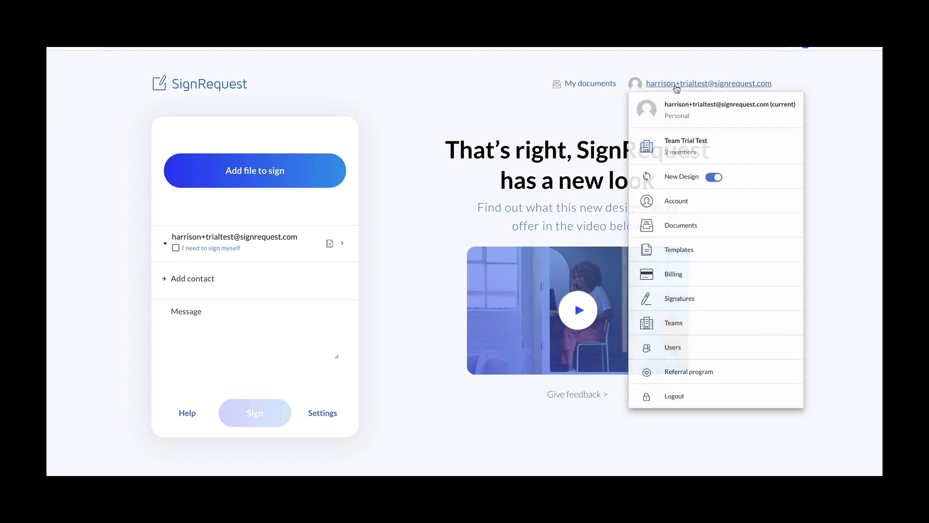
{"action": "left_click", "coordinate": [709, 322]}
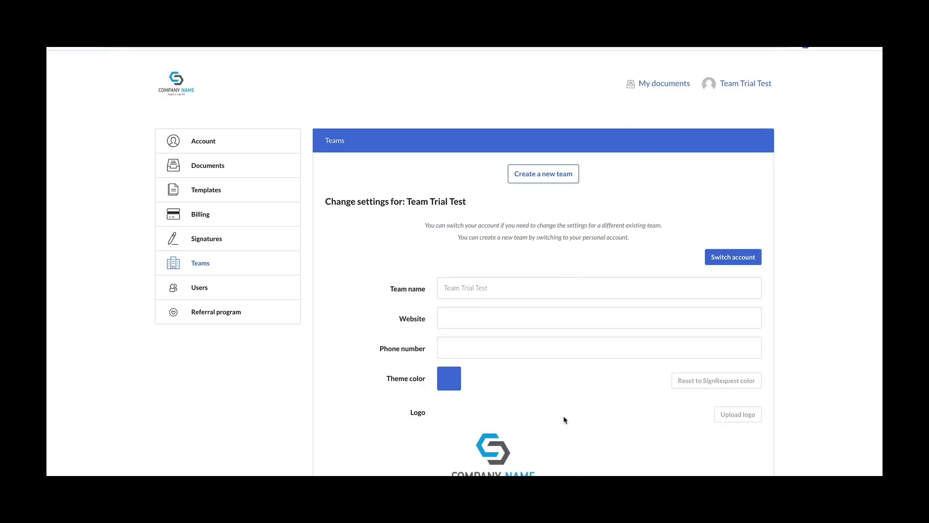
- Scroll through Team Trial Test's settings and expand the Advanced fields to review them
{"action": "scroll", "coordinate": [555, 427], "scroll_direction": "down", "scroll_amount": 4}
{"action": "scroll", "coordinate": [556, 426], "scroll_direction": "down", "scroll_amount": 3}
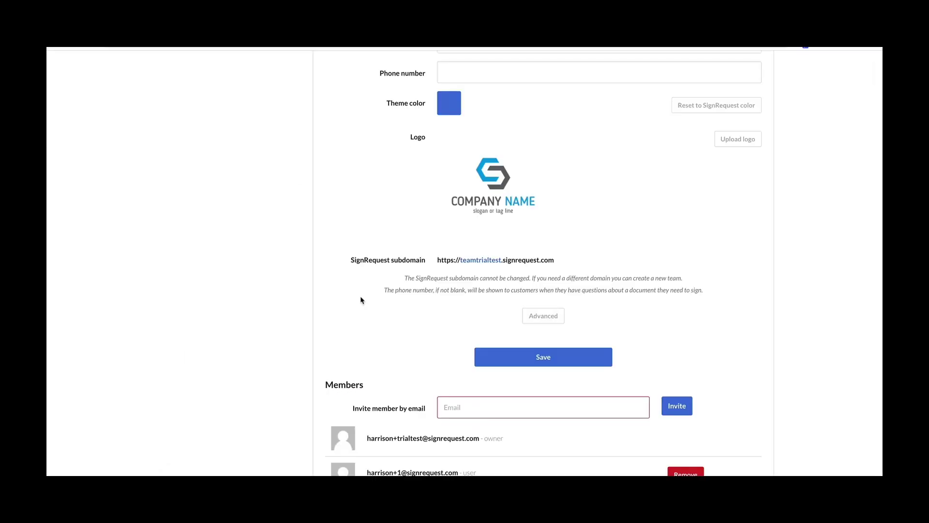
{"action": "left_click", "coordinate": [526, 317]}
{"action": "scroll", "coordinate": [489, 344], "scroll_direction": "down", "scroll_amount": 2}
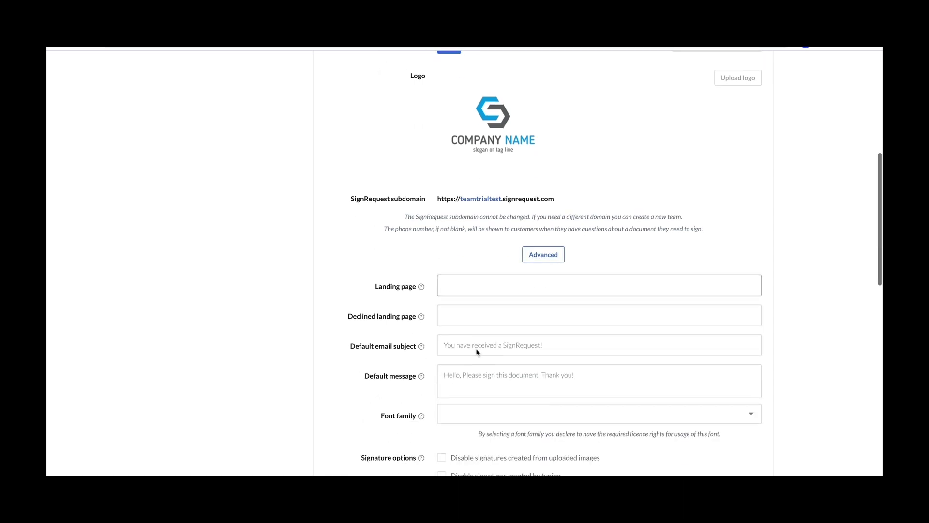
{"action": "scroll", "coordinate": [476, 352], "scroll_direction": "down", "scroll_amount": 1}
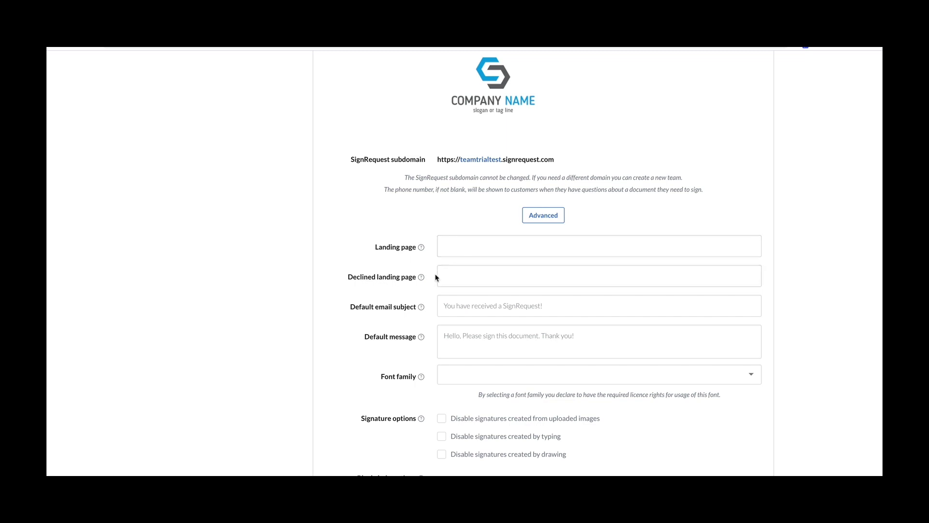
{"action": "scroll", "coordinate": [552, 256], "scroll_direction": "down", "scroll_amount": 1}
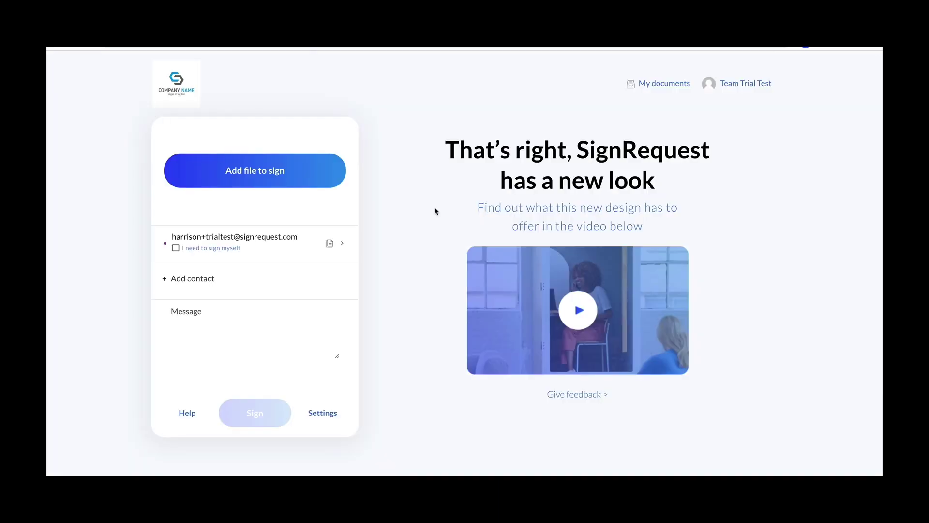
- Go to My documents and open the signed Demo Doc.pdf's detail page
{"action": "left_click", "coordinate": [643, 86]}
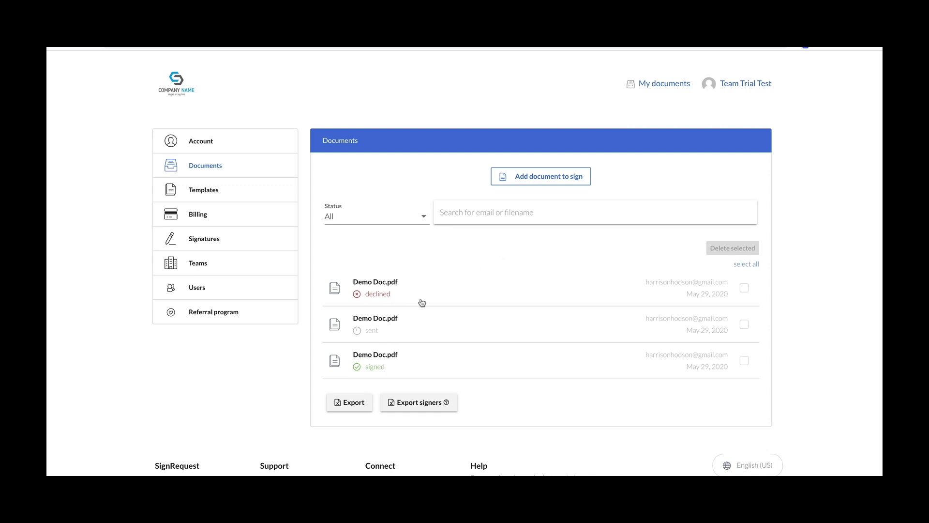
{"action": "left_click", "coordinate": [411, 360]}
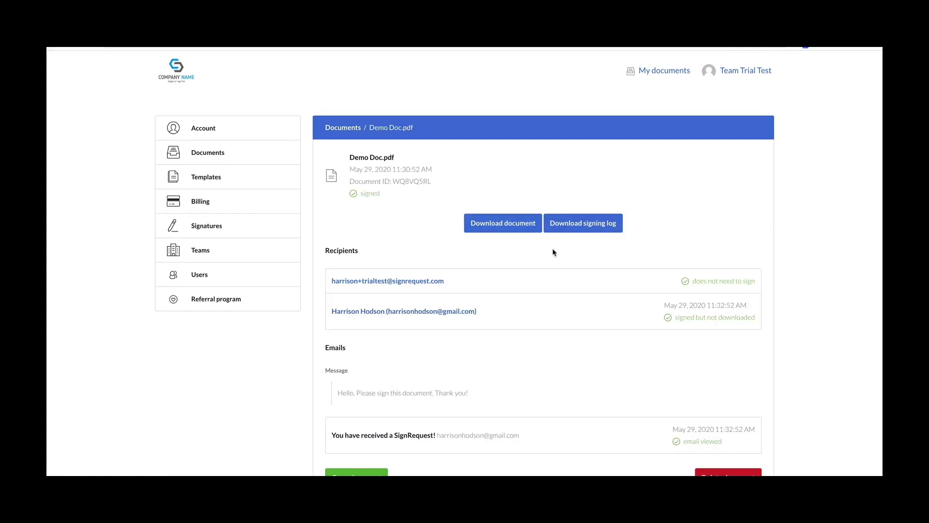
- Go to Templates and start creating a new Demo Doc.pdf template
{"action": "left_click", "coordinate": [234, 175]}
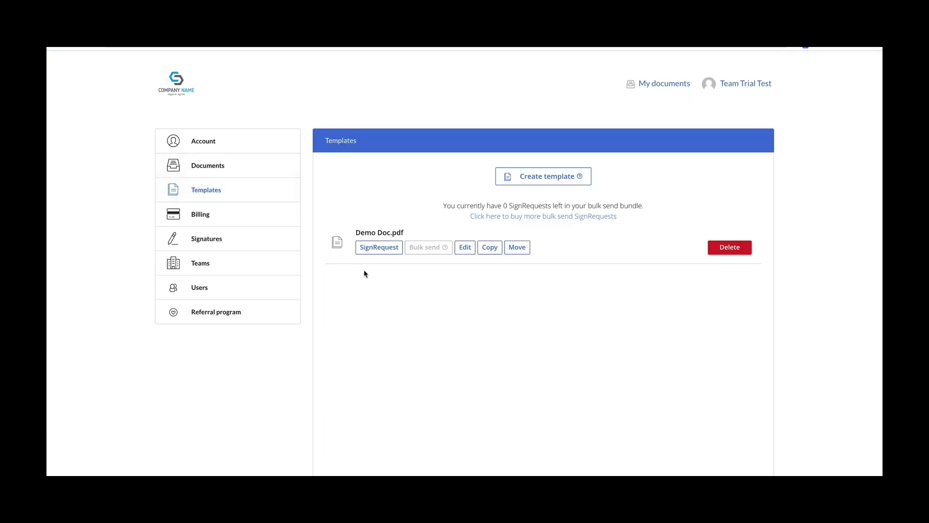
{"action": "left_click", "coordinate": [527, 181]}
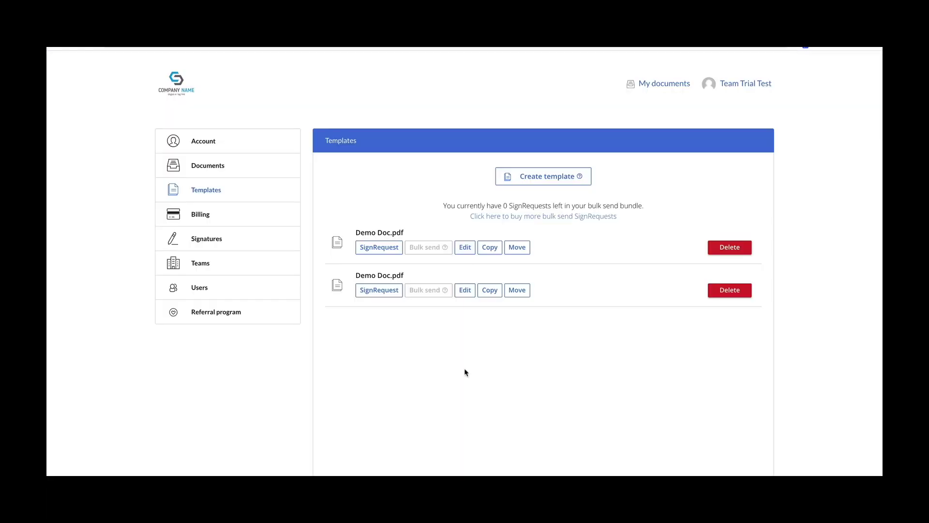
- Send Demo Doc.pdf from its template, adding the suggested contact as second signer
{"action": "left_click", "coordinate": [372, 248]}
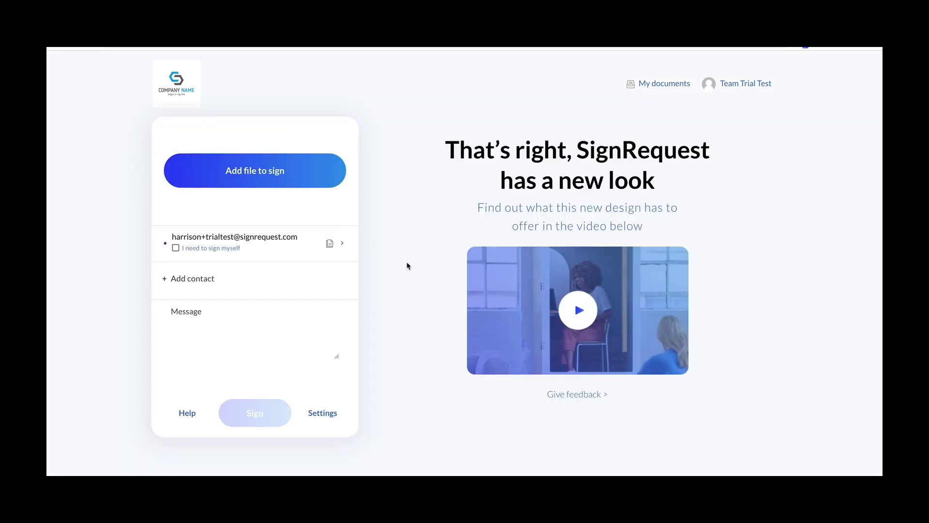
{"action": "left_click", "coordinate": [243, 179]}
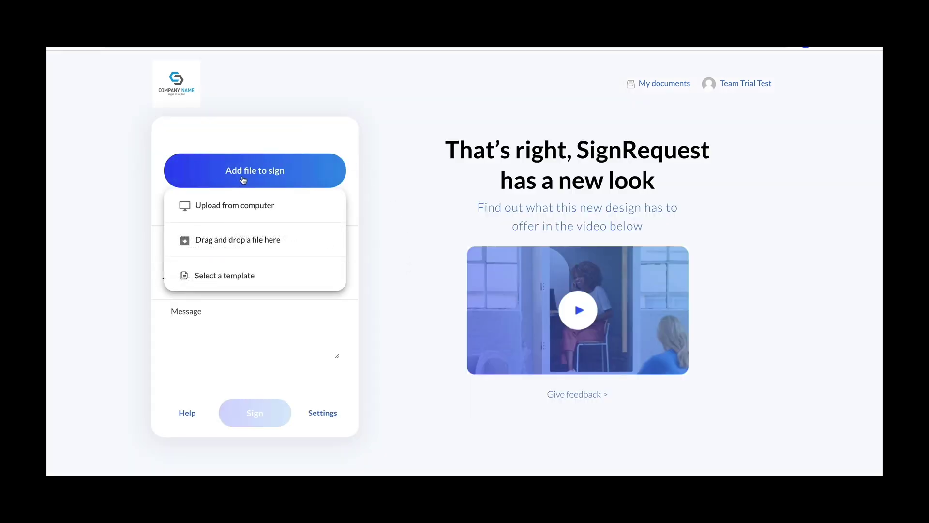
{"action": "left_click", "coordinate": [243, 268]}
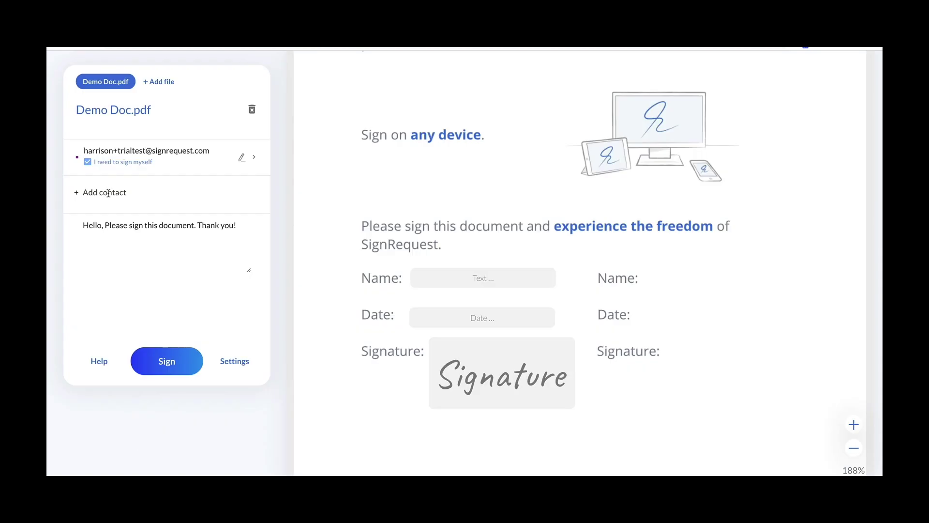
{"action": "left_click", "coordinate": [109, 192]}
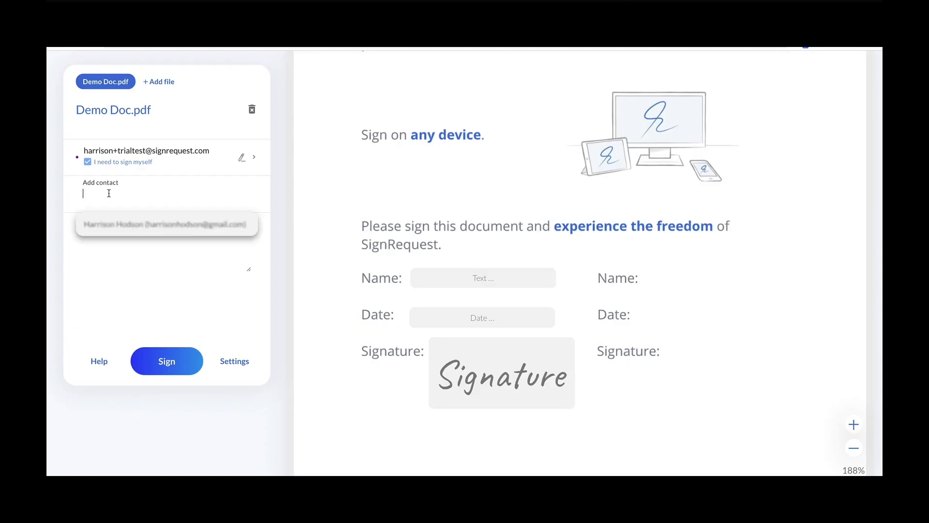
{"action": "left_click", "coordinate": [112, 227]}
{"action": "left_click", "coordinate": [158, 360]}
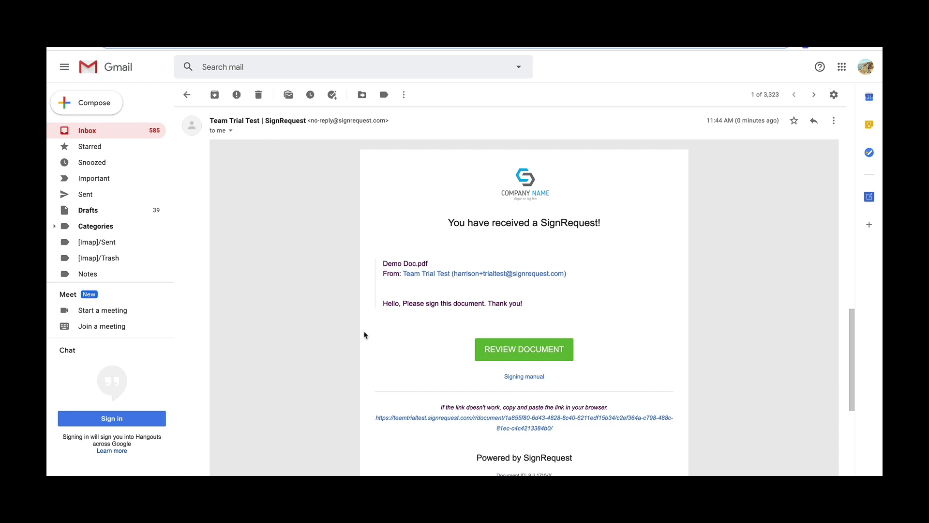
- Follow the email's REVIEW DOCUMENT link to open Demo Doc.pdf for signing
{"action": "left_click", "coordinate": [505, 350]}
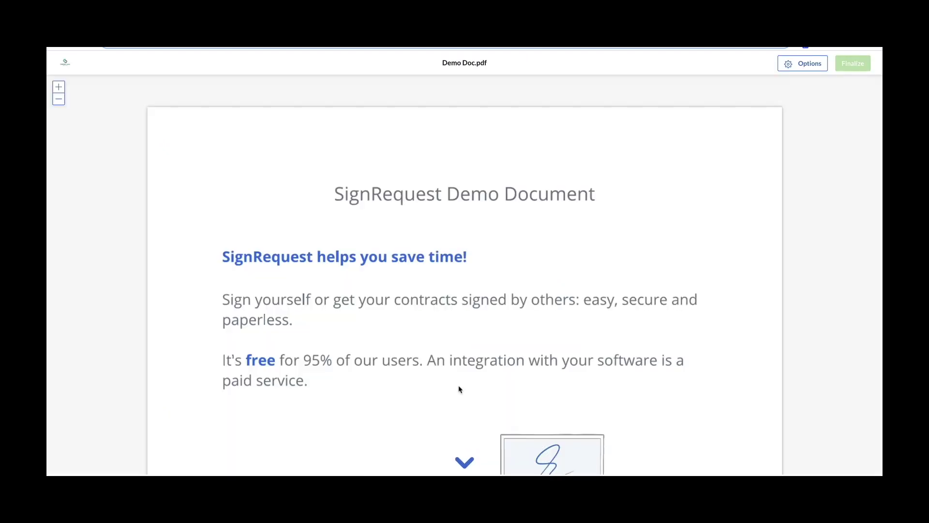
- Fill in the signer's name, draw and insert a handwritten signature, and finalize Demo Doc.pdf
{"action": "left_click", "coordinate": [463, 464]}
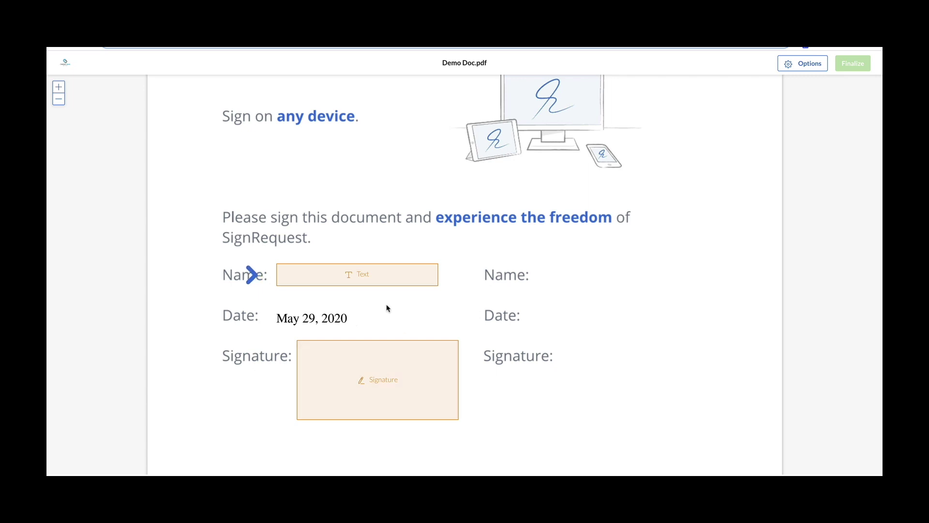
{"action": "left_click", "coordinate": [372, 279]}
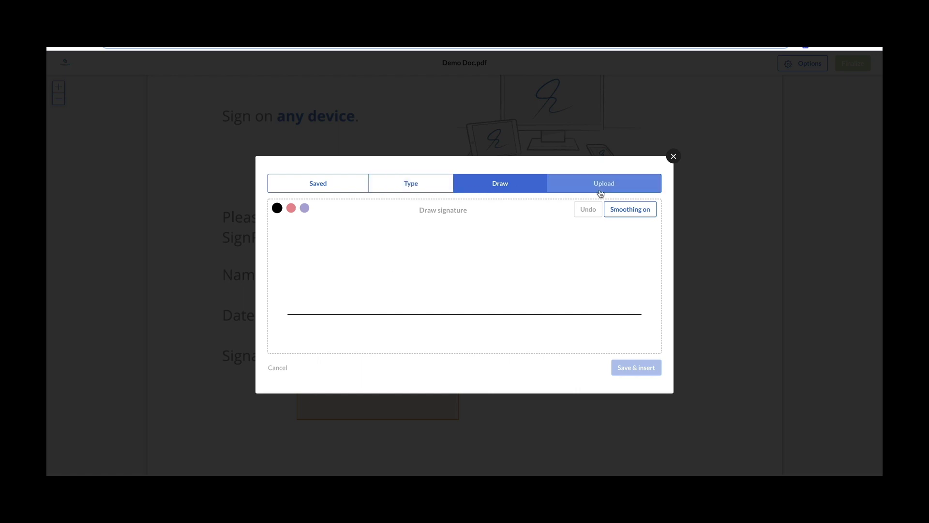
{"action": "left_click_drag", "start_coordinate": [389, 260], "coordinate": [394, 239]}
{"action": "left_click_drag", "start_coordinate": [363, 303], "coordinate": [384, 244]}
{"action": "left_click_drag", "start_coordinate": [373, 297], "coordinate": [475, 288]}
{"action": "left_click_drag", "start_coordinate": [408, 291], "coordinate": [610, 271]}
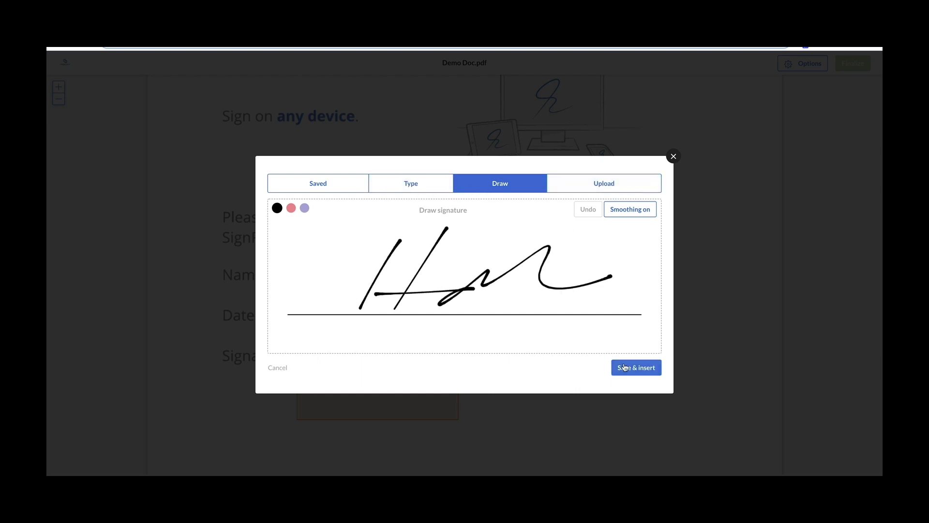
{"action": "left_click", "coordinate": [637, 367]}
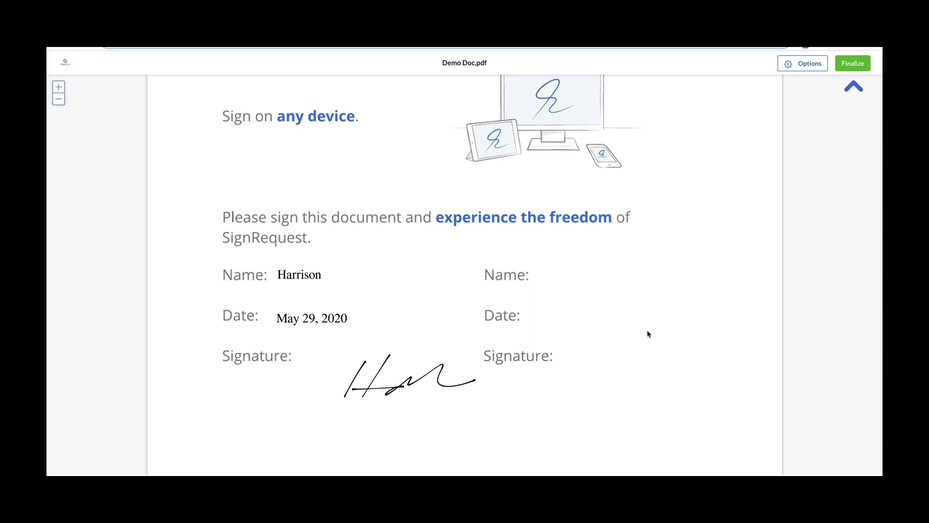
{"action": "left_click", "coordinate": [853, 72]}
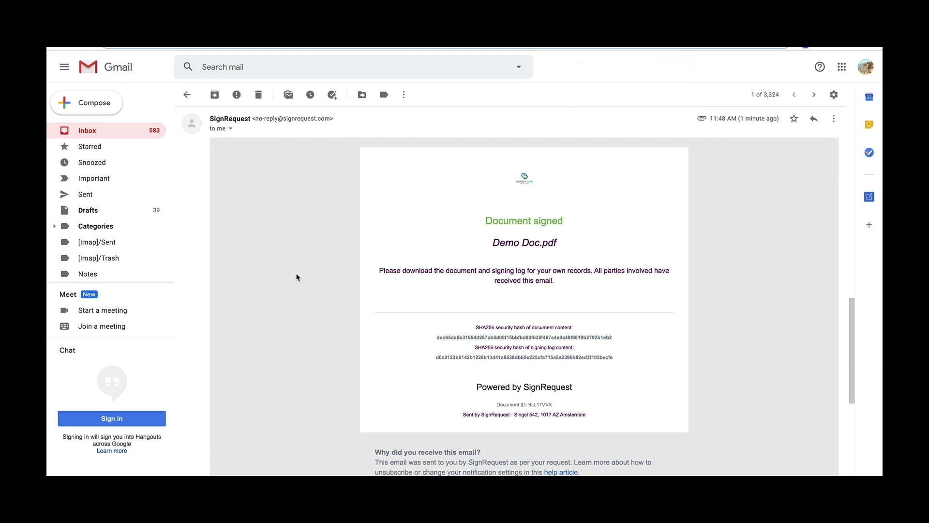
- Preview the Demo_Doc_signed.pdf attachment from the Document signed email
{"action": "scroll", "coordinate": [297, 276], "scroll_direction": "down", "scroll_amount": 7}
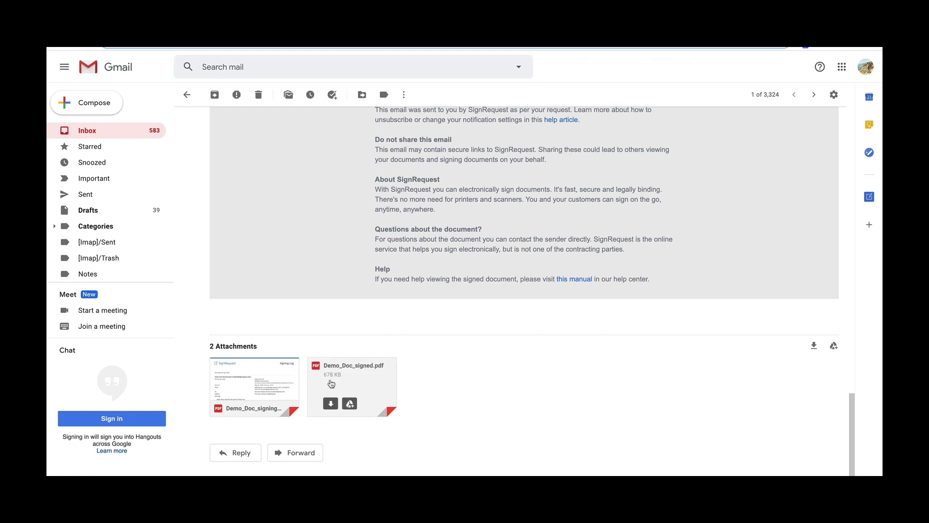
{"action": "left_click", "coordinate": [331, 384]}
{"action": "scroll", "coordinate": [441, 358], "scroll_direction": "down", "scroll_amount": 3}
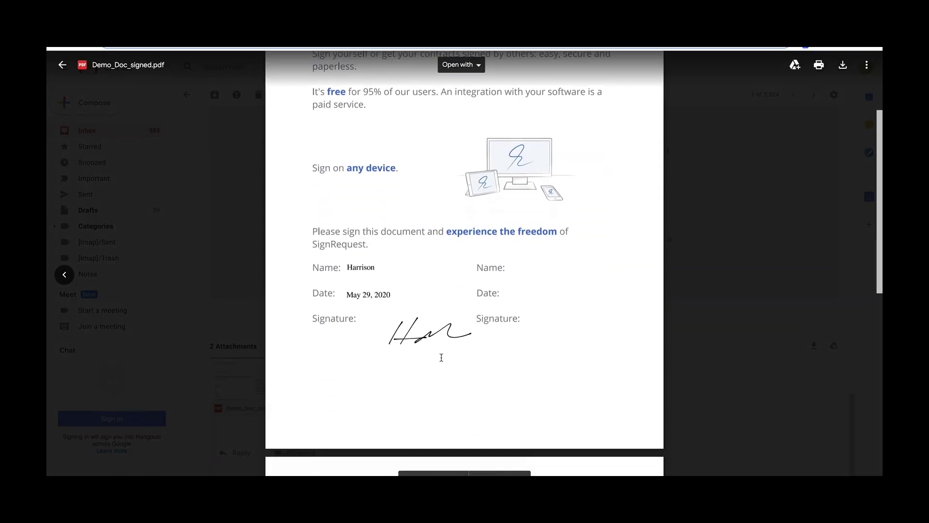
- Close the signed PDF preview and scroll through the Demo_Doc_signing_log.pdf attachment
{"action": "left_click", "coordinate": [254, 334]}
{"action": "left_click", "coordinate": [257, 362]}
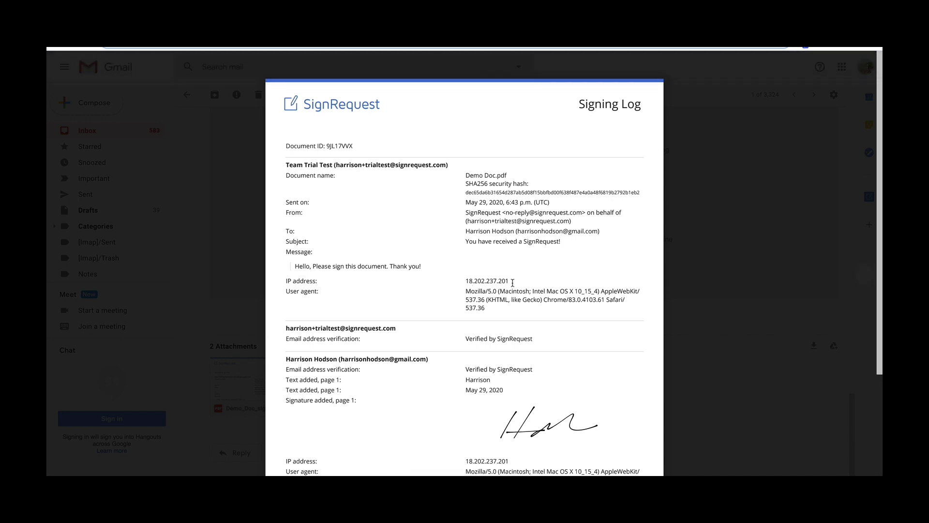
{"action": "scroll", "coordinate": [513, 283], "scroll_direction": "down", "scroll_amount": 3}
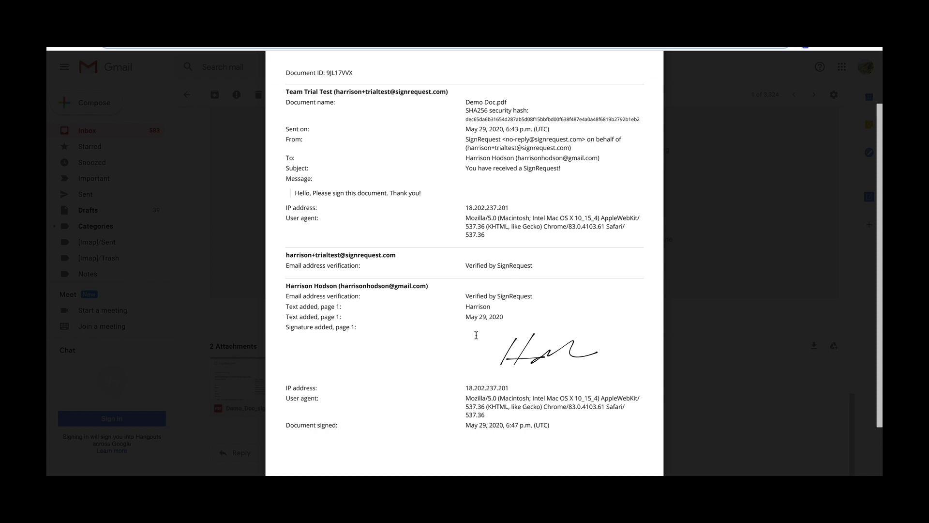
{"action": "scroll", "coordinate": [477, 335], "scroll_direction": "up", "scroll_amount": 2}
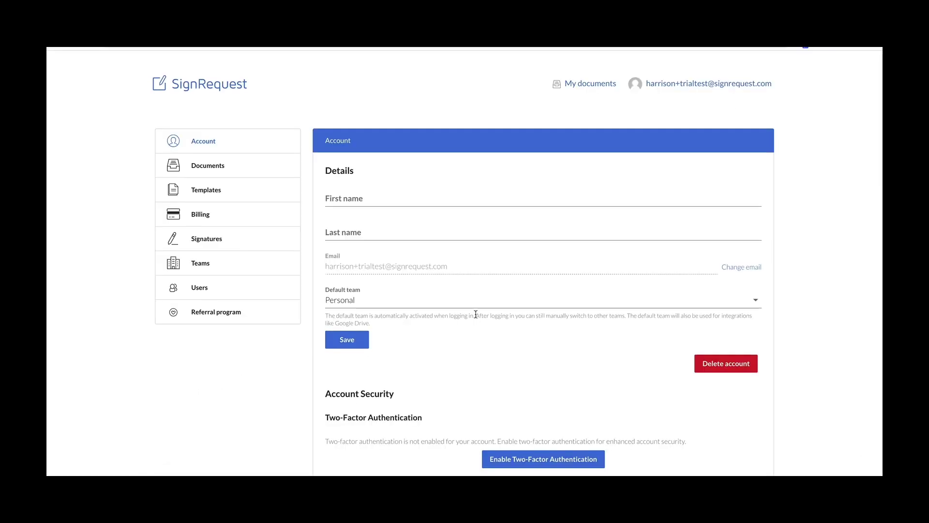
- Scroll through the account settings' Notifications and Integrations sections
{"action": "scroll", "coordinate": [476, 315], "scroll_direction": "down", "scroll_amount": 5}
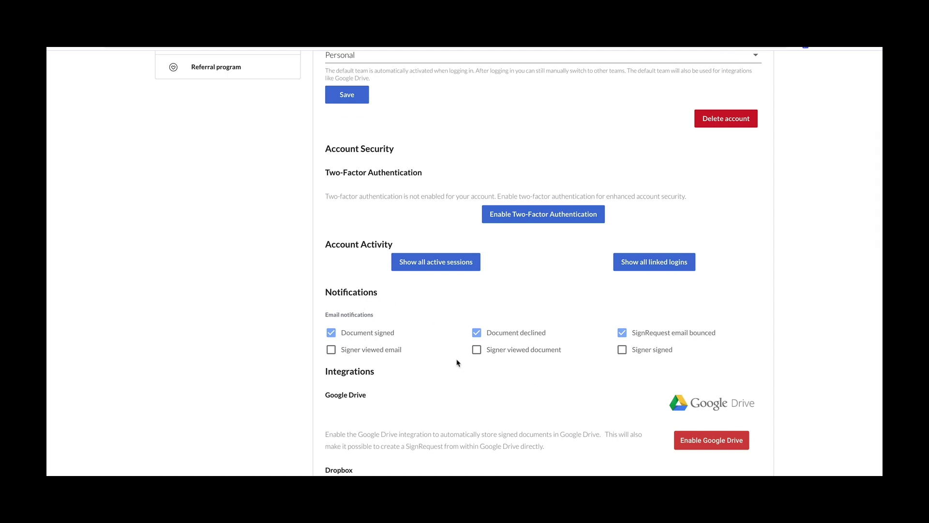
{"action": "scroll", "coordinate": [456, 363], "scroll_direction": "down", "scroll_amount": 6}
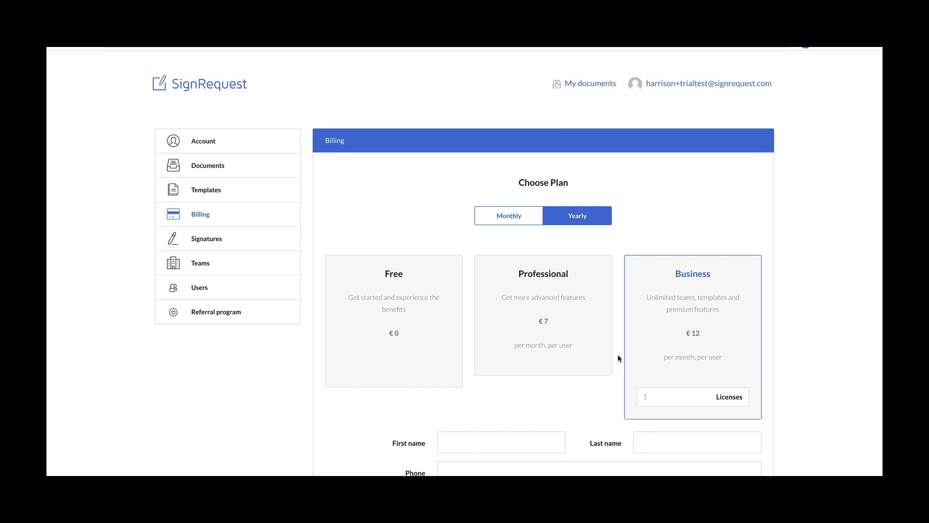
- Scroll the Billing page to review the €144,00/year Business plan, saved Visa card and two invoices
{"action": "scroll", "coordinate": [618, 359], "scroll_direction": "down", "scroll_amount": 1}
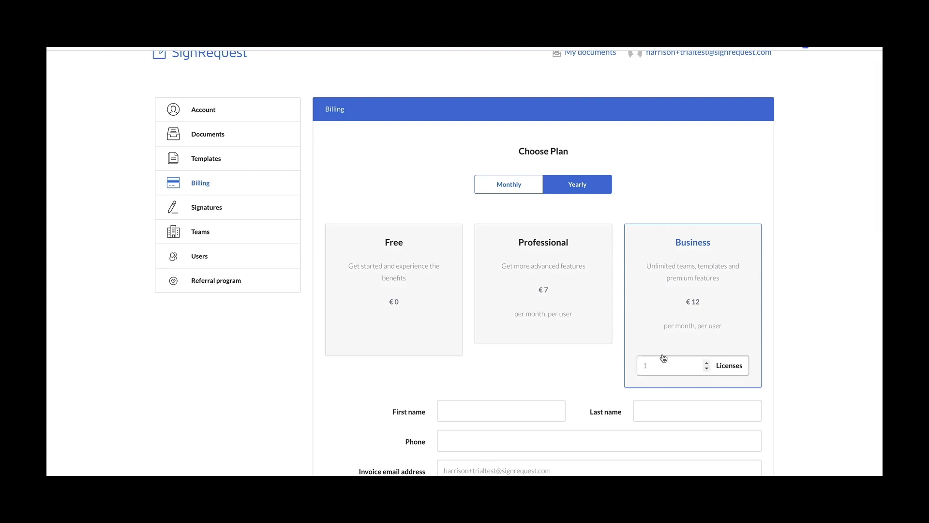
{"action": "scroll", "coordinate": [608, 367], "scroll_direction": "down", "scroll_amount": 6}
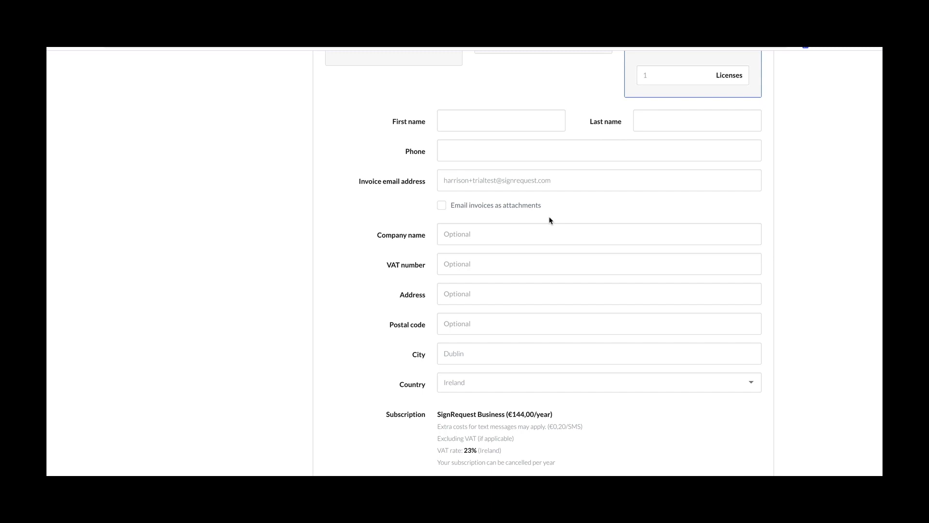
{"action": "scroll", "coordinate": [550, 221], "scroll_direction": "down", "scroll_amount": 6}
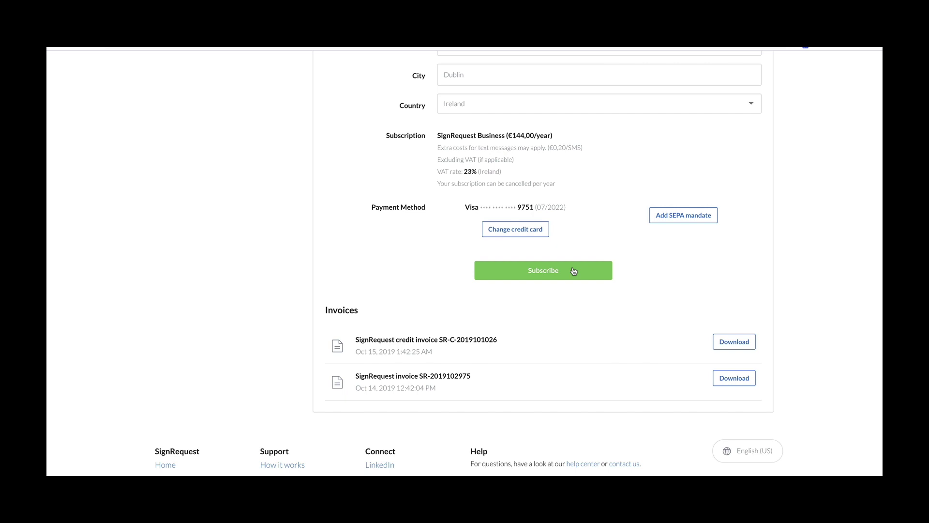
{"action": "left_click", "coordinate": [573, 270]}
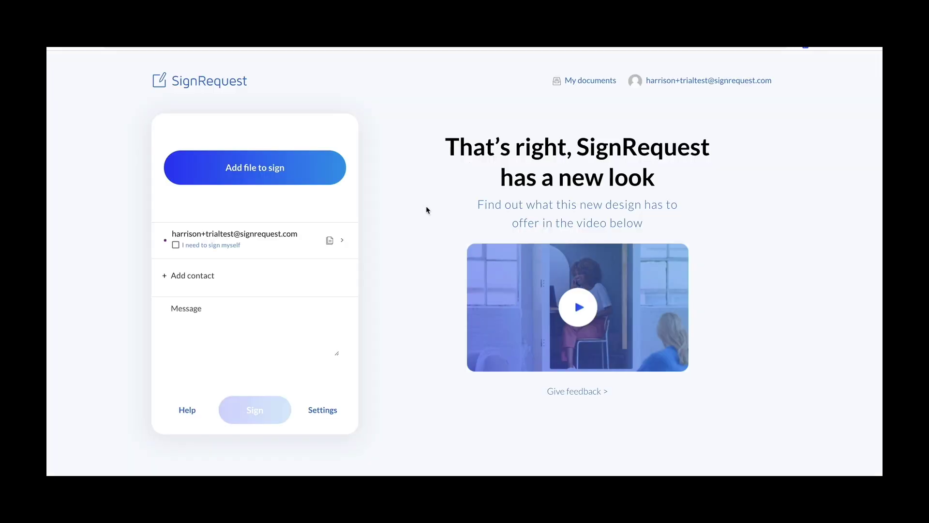